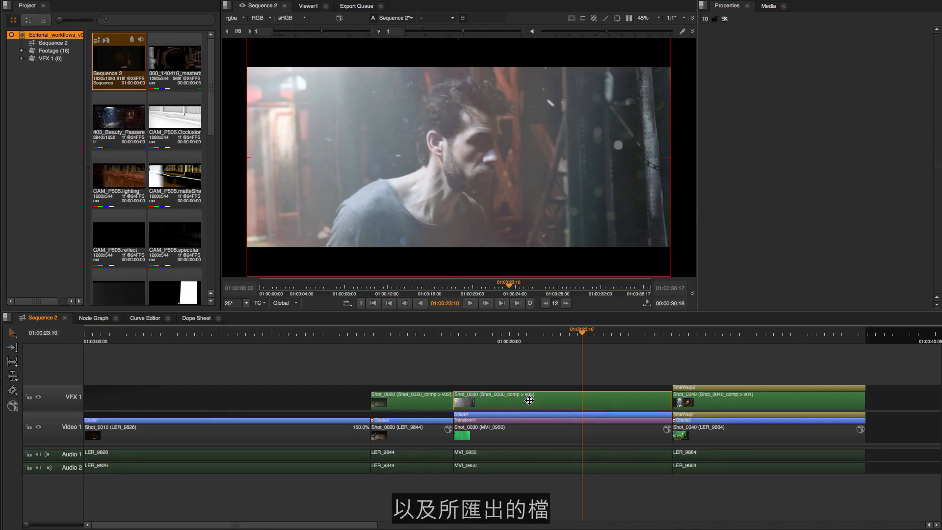
right_click(530, 400)
mouse_move(530, 399)
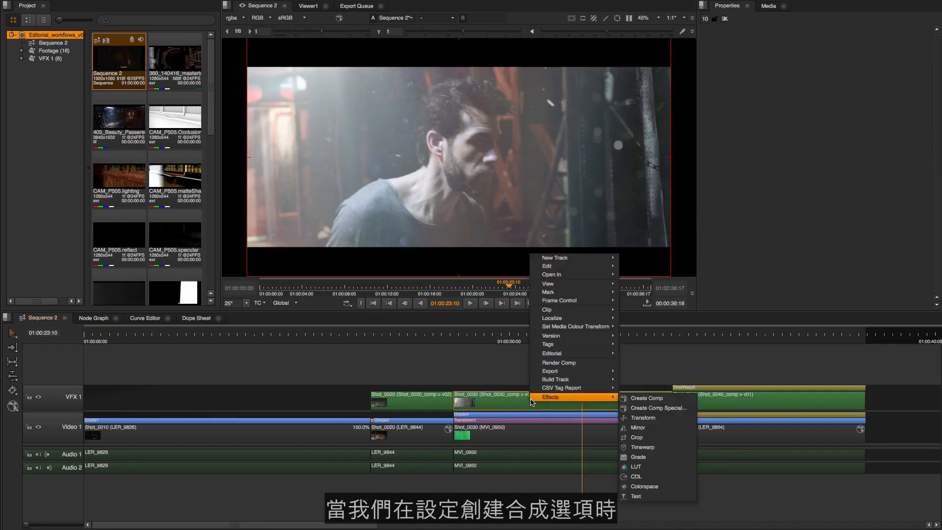
left_click(651, 400)
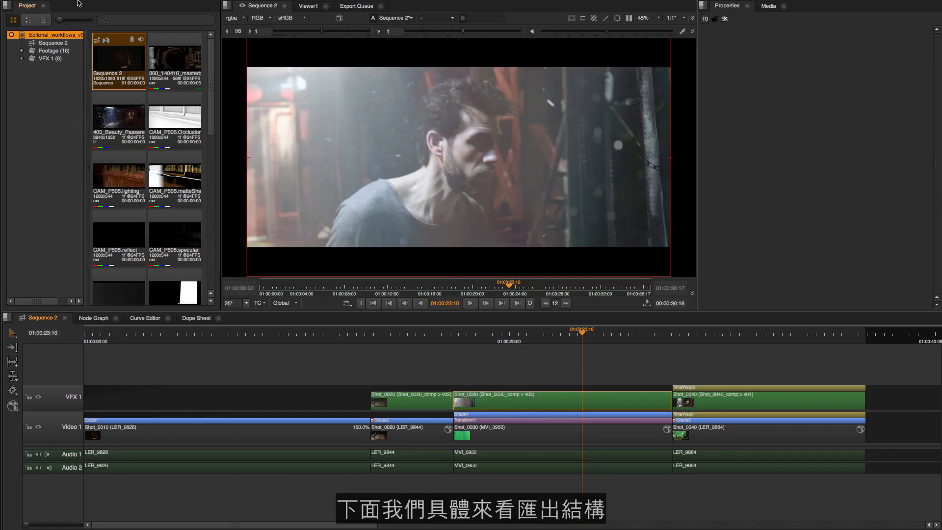
Step: Open the project's Export dialog and position it over the workspace
left_click(99, 6)
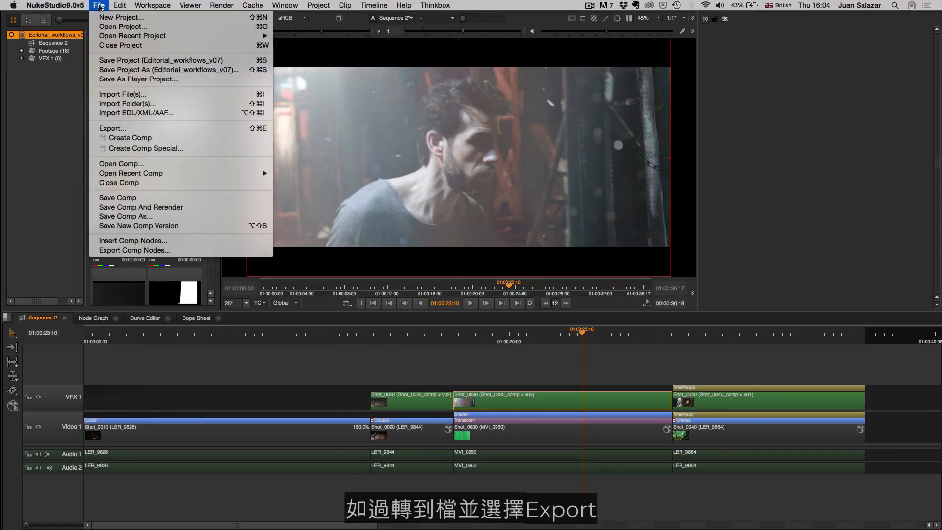
left_click(119, 130)
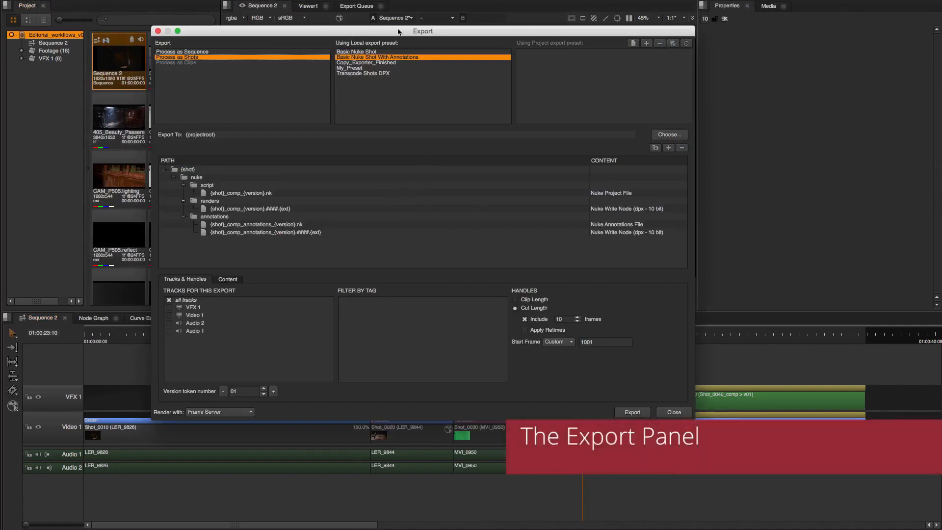
left_click_drag(493, 4, 487, 53)
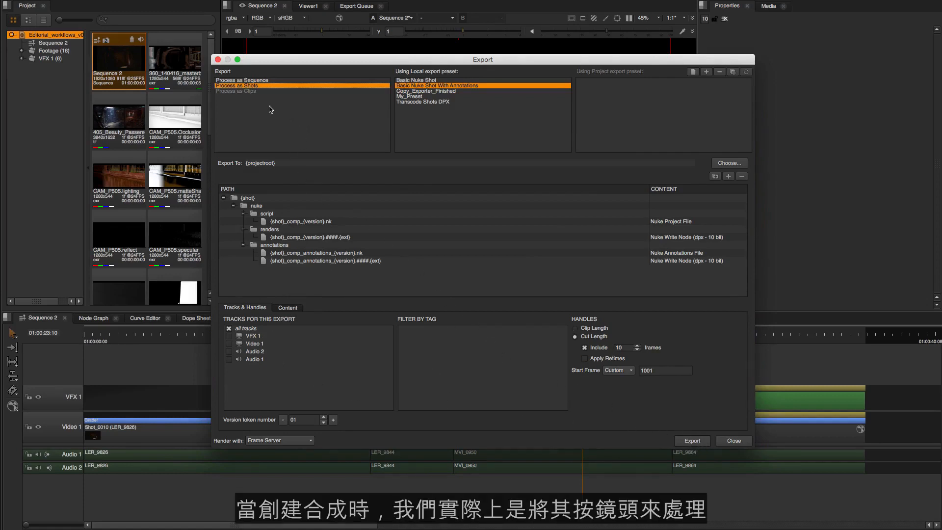
left_click_drag(330, 61, 249, 22)
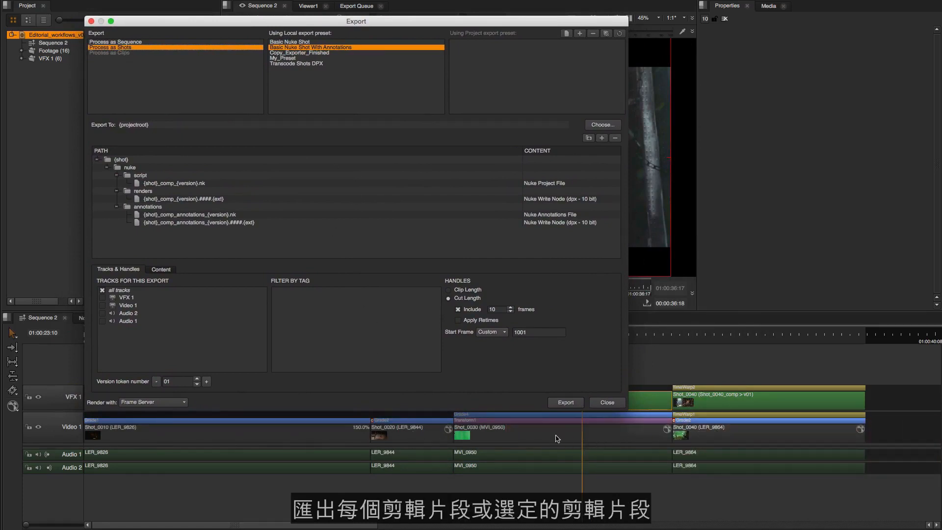
Step: Review the export presets for Process as Sequence and return to Process as Shots
left_click(135, 42)
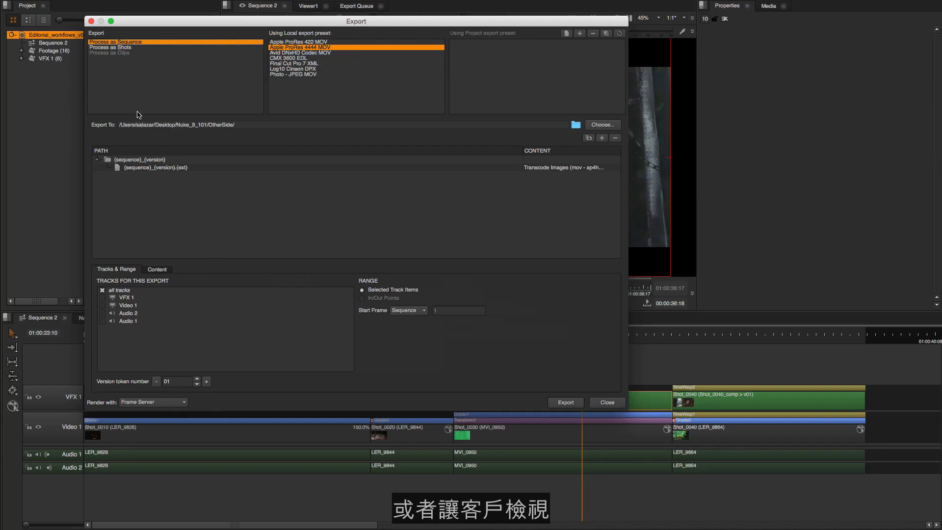
left_click(132, 49)
left_click_drag(184, 25, 232, 44)
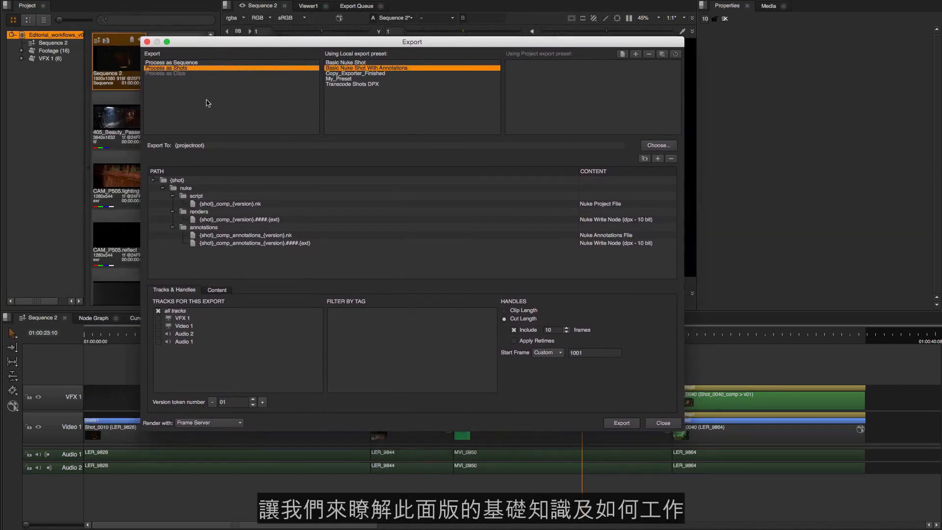
Step: Inspect the Transcode Shots DPX preset's structure and return to the Basic Nuke Shot With Annotations preset
left_click_drag(258, 47, 244, 39)
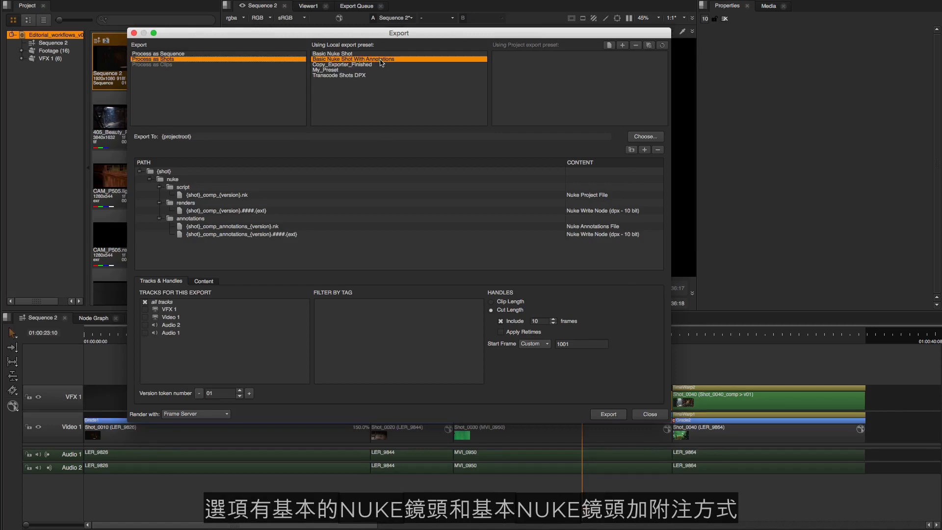
left_click(354, 77)
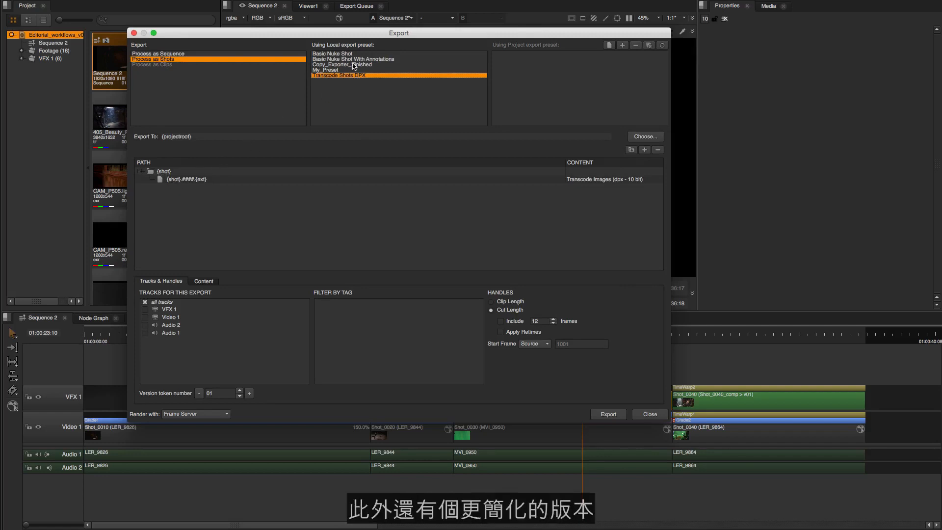
left_click(383, 60)
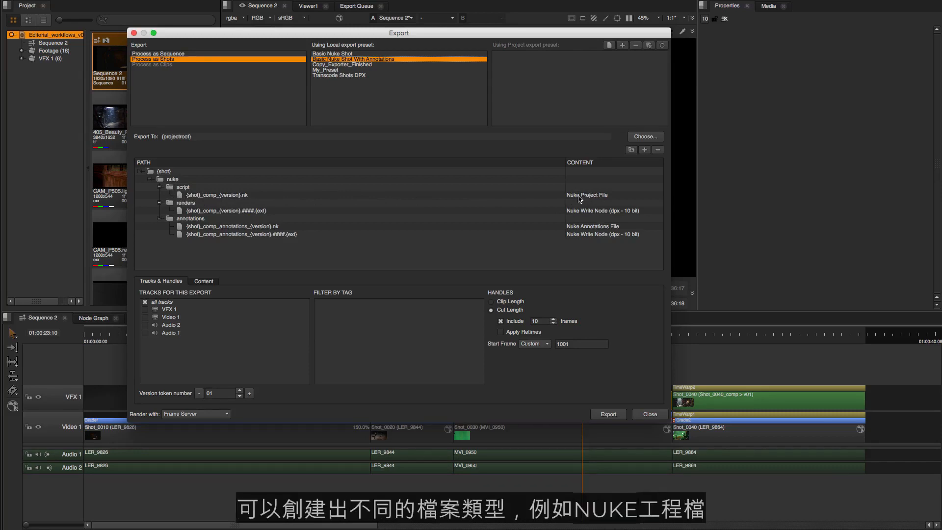
Step: Review the content types available for the {shot}_comp_{version}.nk entry, leaving it as Nuke Project File
left_click(613, 198)
left_click(614, 198)
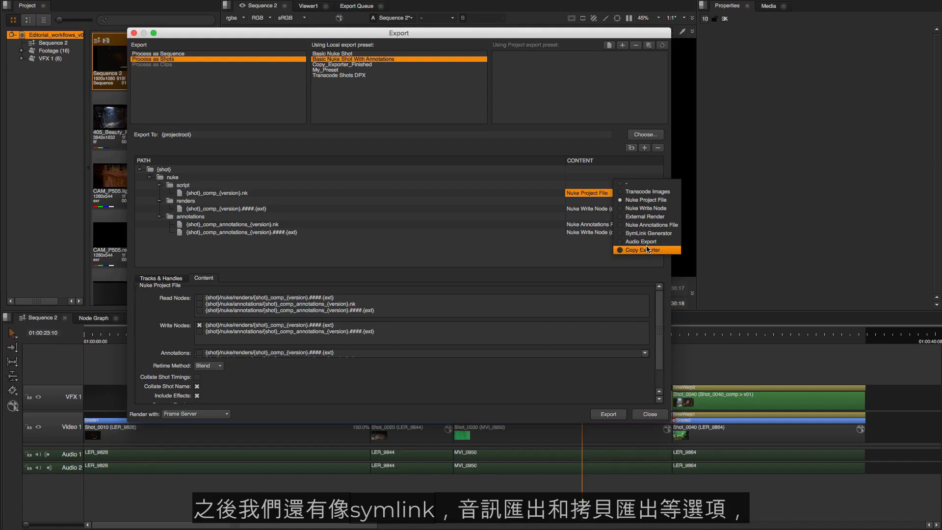
left_click(451, 236)
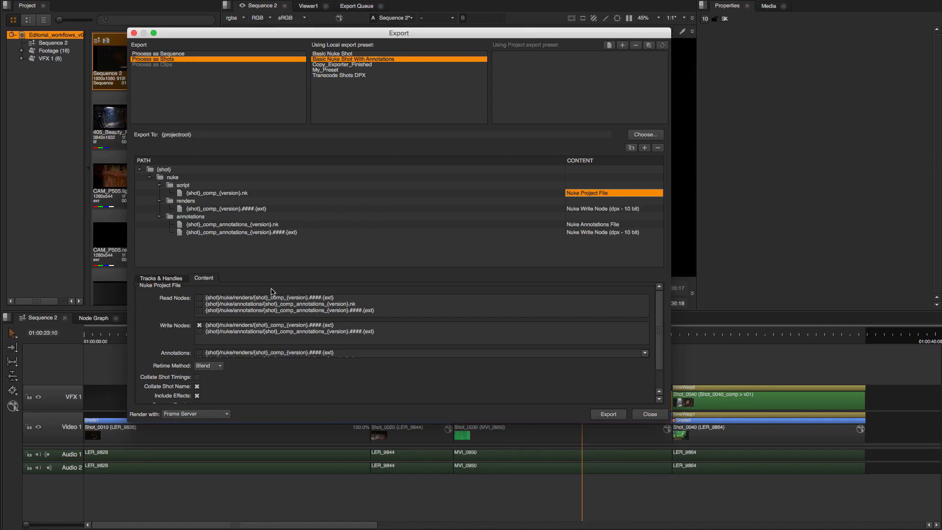
mouse_move(665, 304)
left_mouse_down()
mouse_move(624, 339)
mouse_move(660, 296)
left_mouse_up()
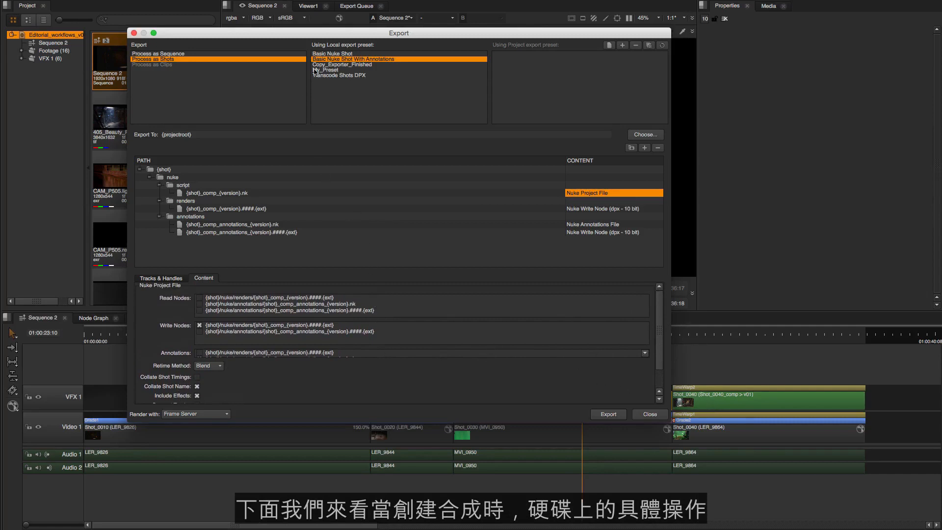
Step: Switch to Finder and inspect the Shot_0040_comp_v01.nk file in the shot's script folder
left_click_drag(320, 35, 284, 34)
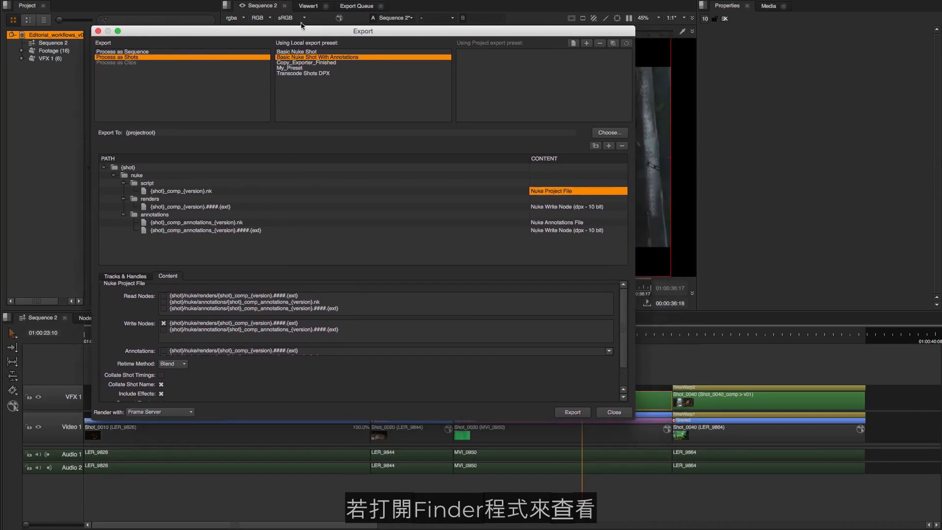
key("super+Tab")
key("super+Tab")
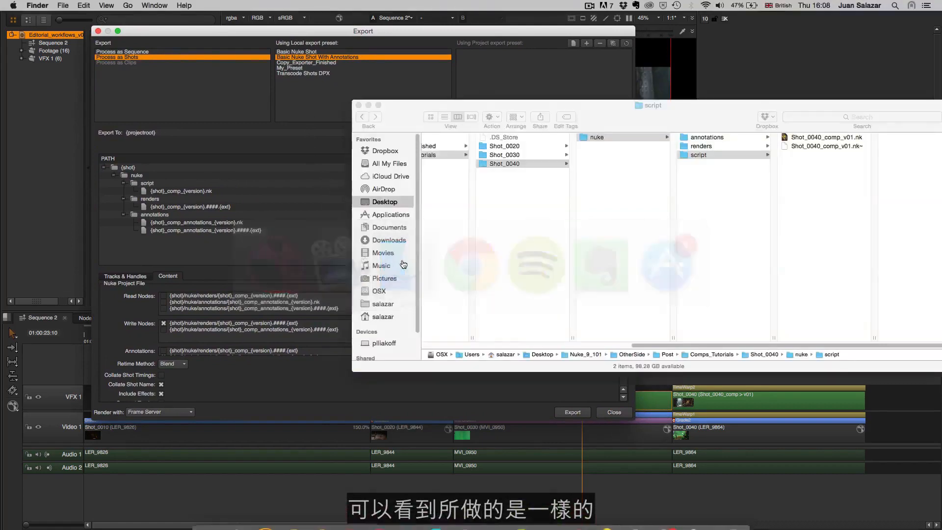
left_click_drag(640, 122, 632, 123)
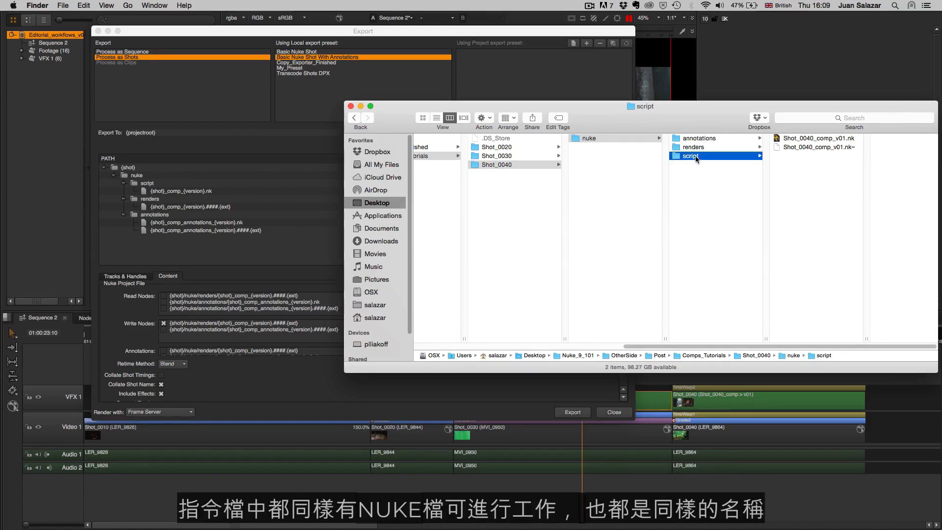
left_click(806, 139)
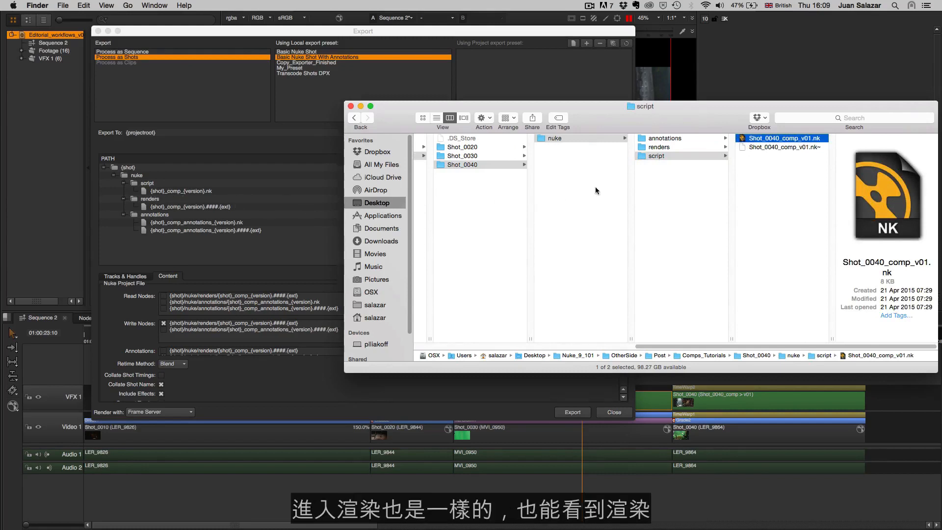
Step: Examine the rendered DPX frames in the renders folder with full file names shown, and return to the script folder
left_click(676, 146)
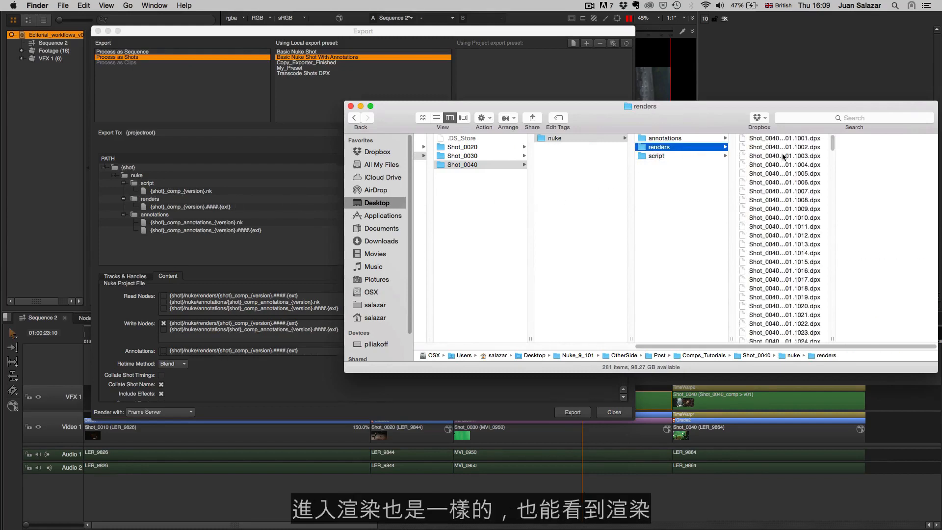
left_click_drag(835, 337, 866, 336)
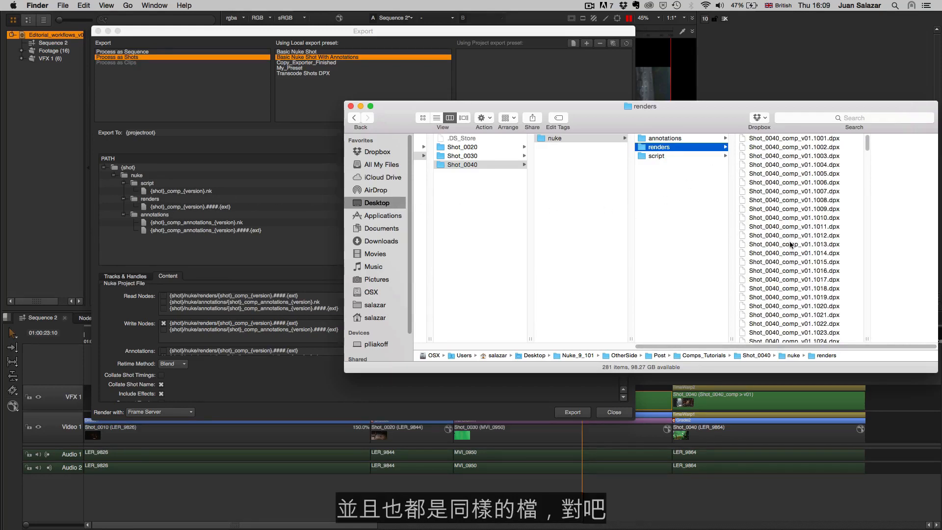
left_click(664, 155)
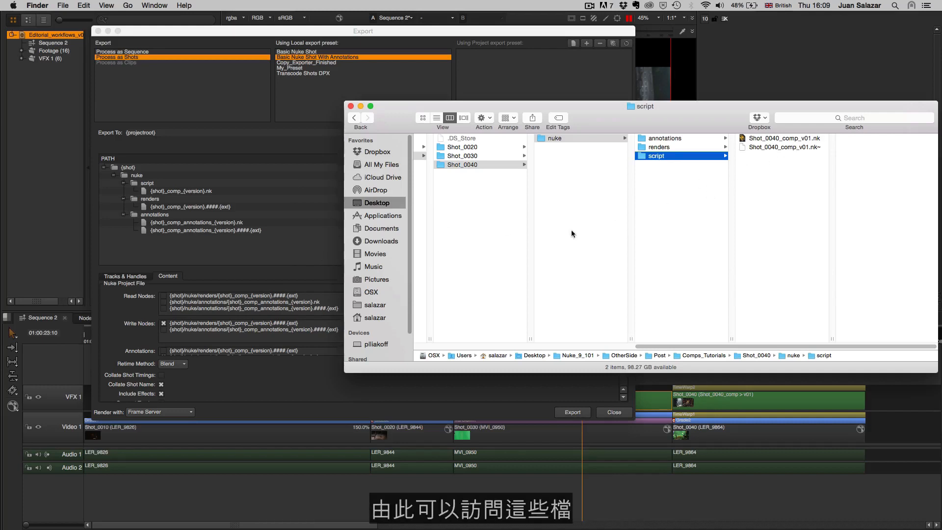
Step: Switch back to Nuke Studio's Export dialog and review the track and handle settings, including the custom start frame
left_click(291, 256)
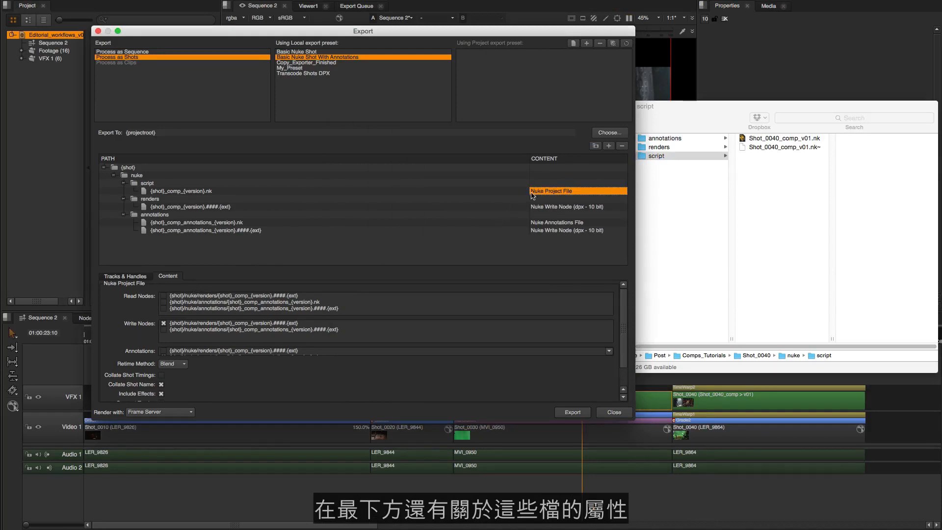
left_click(132, 277)
left_click_drag(351, 32, 420, 27)
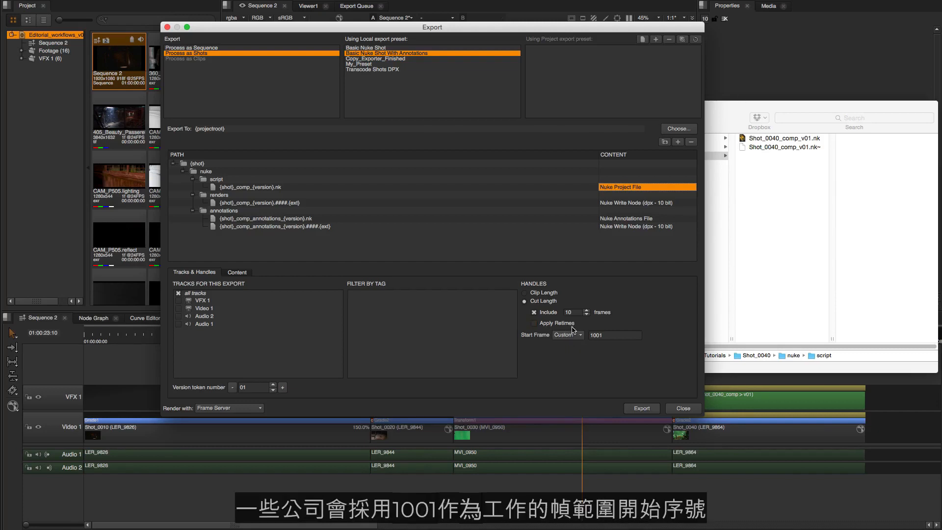
left_click(606, 335)
left_click_drag(606, 335, 590, 335)
left_click(611, 337)
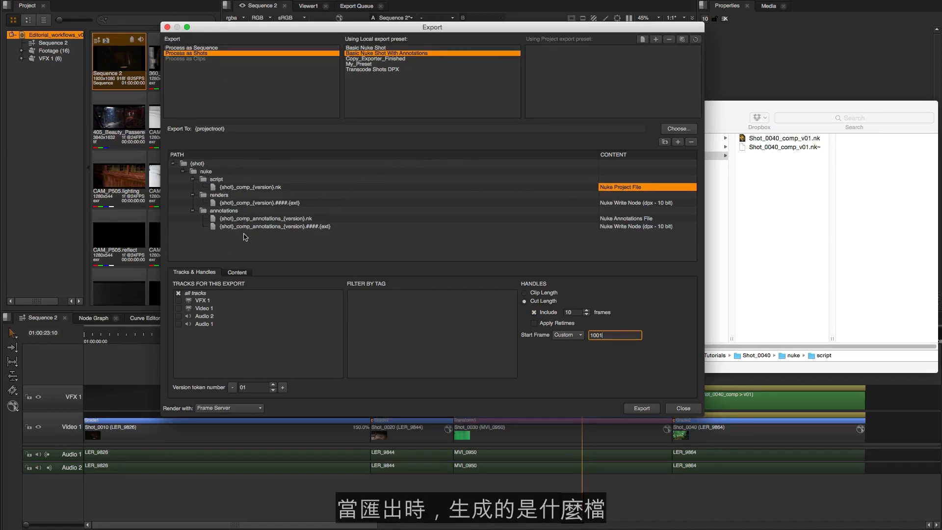
Step: Show the content settings of the Nuke Project File entry
left_click(243, 273)
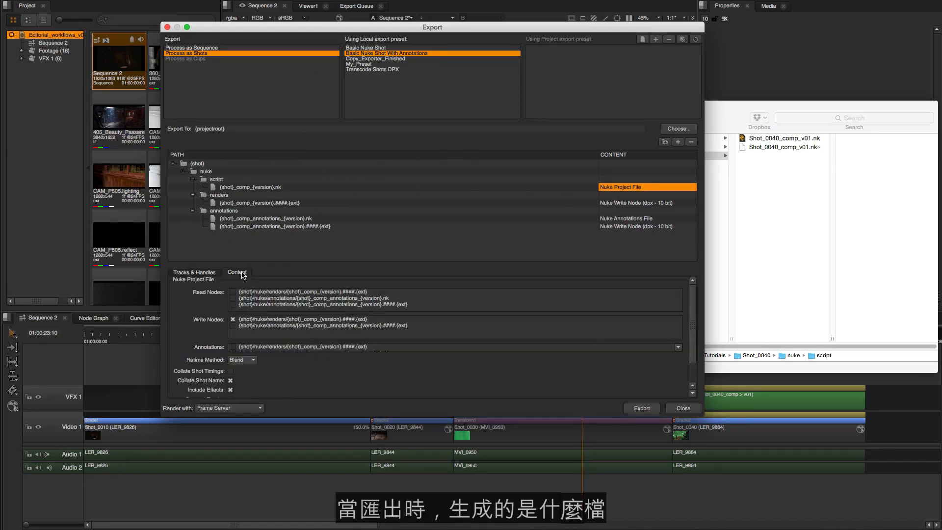